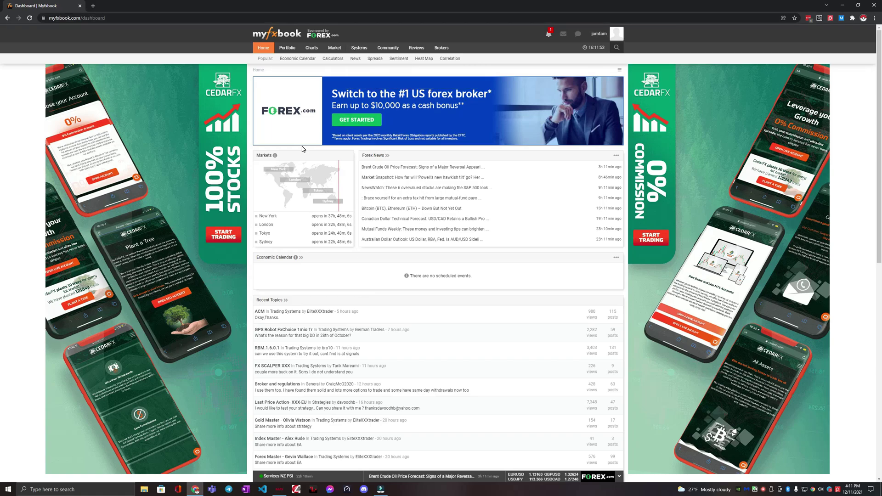
# Go to the Accounts tab of Myfxbook Settings through Portfolio > Add Account.
pyautogui.moveTo(287, 49)
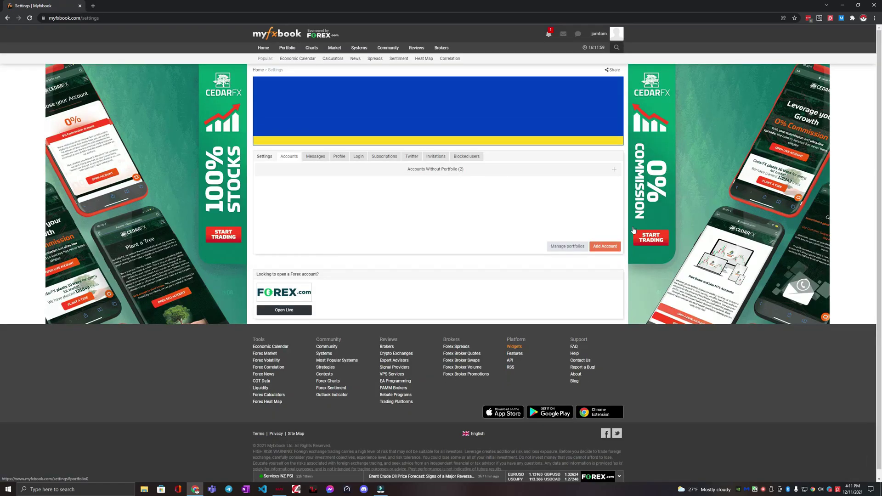
# Start a new account and choose MetaTrader 4 (Auto Update) as the platform.
pyautogui.click(611, 247)
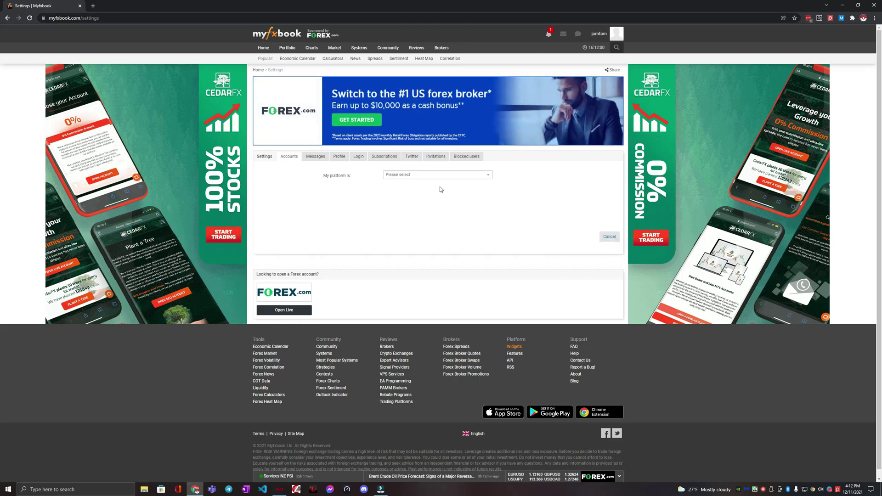
pyautogui.click(455, 177)
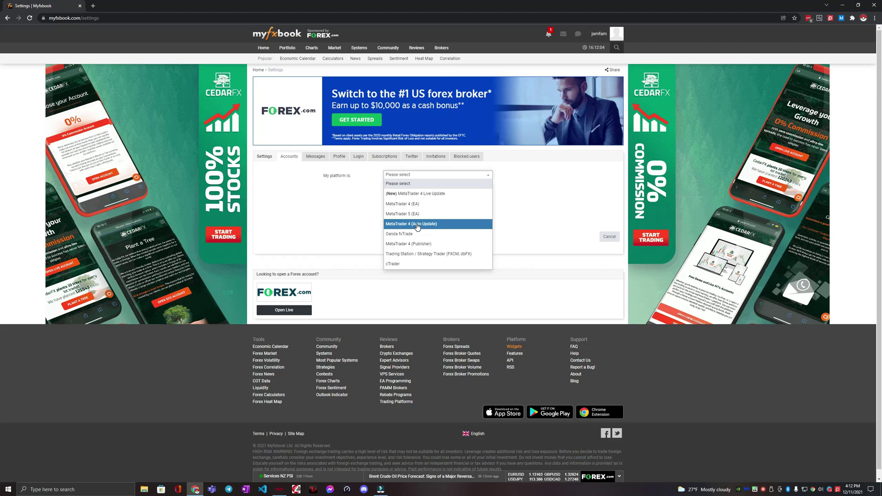
pyautogui.click(417, 225)
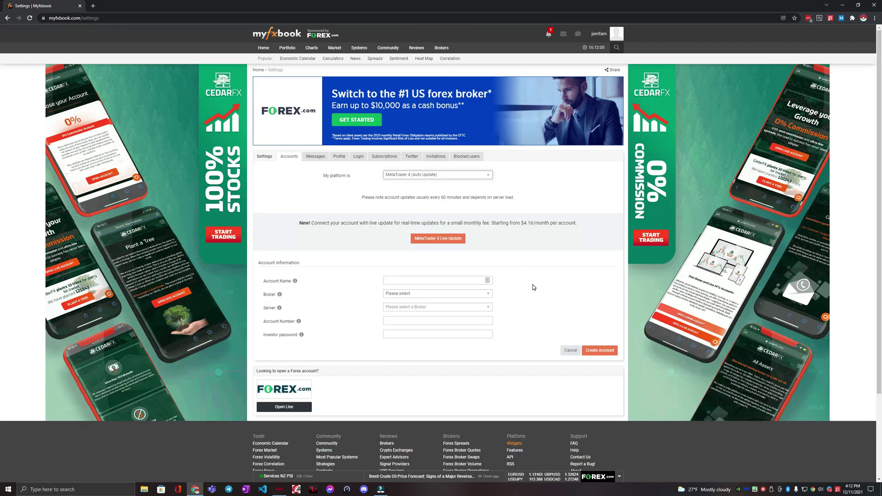
pyautogui.scroll(-2, 532, 284)
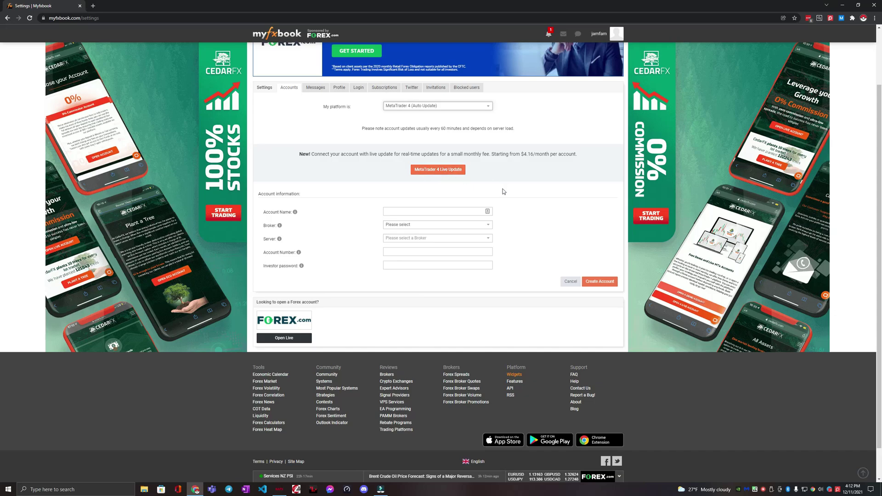
# Name the account 'Coinexx Demo' with broker Coinexx and server Coinexx-Demo.
pyautogui.click(413, 211)
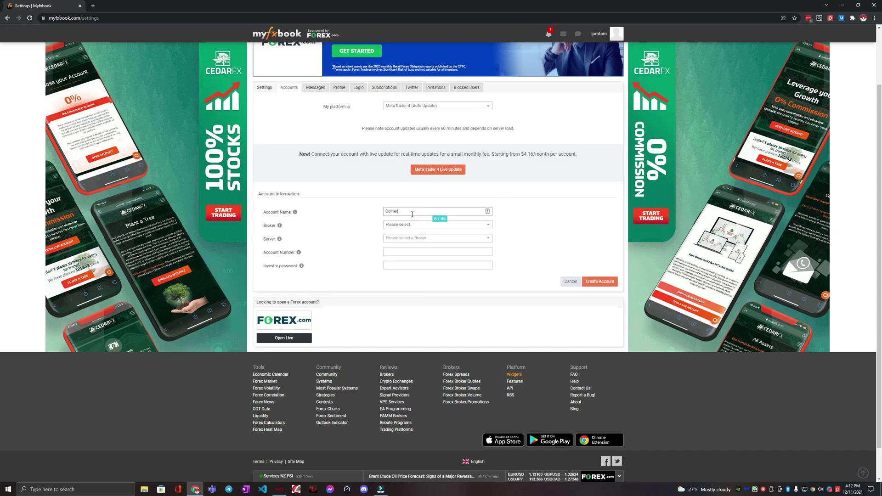
pyautogui.write('Coinexx Demo')
pyautogui.click(417, 229)
pyautogui.write('Coin')
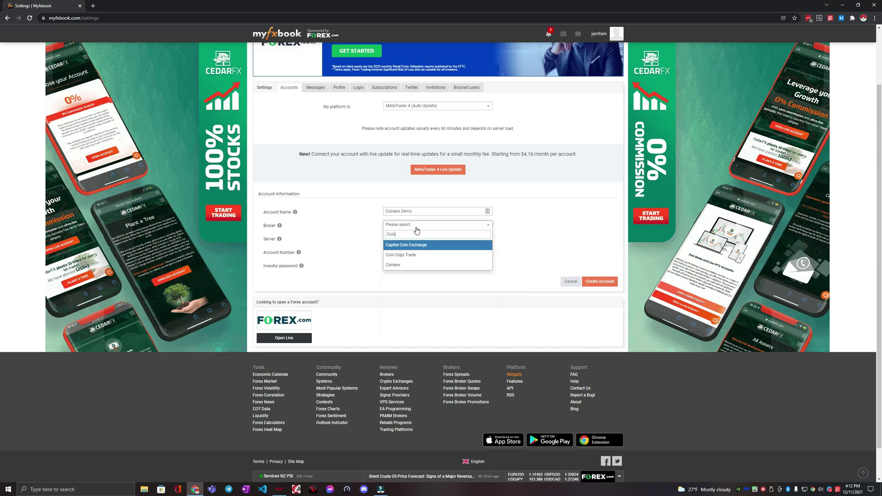
pyautogui.write('exx')
pyautogui.click(414, 245)
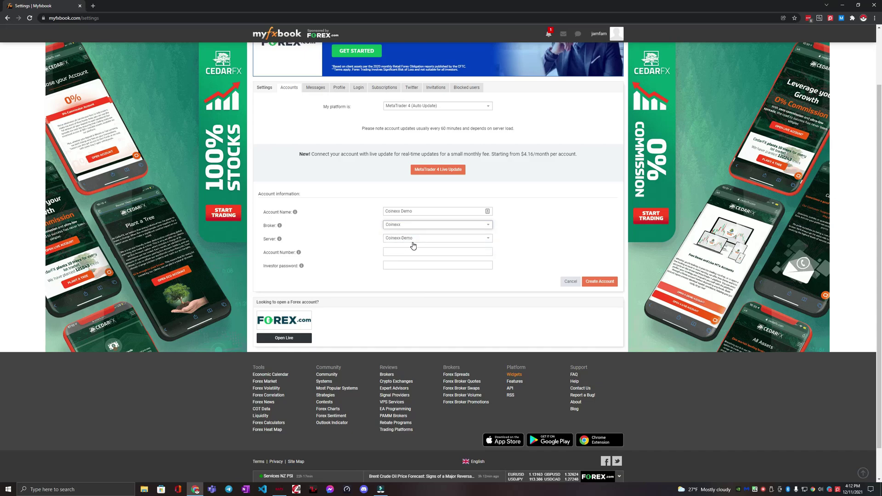
pyautogui.click(411, 243)
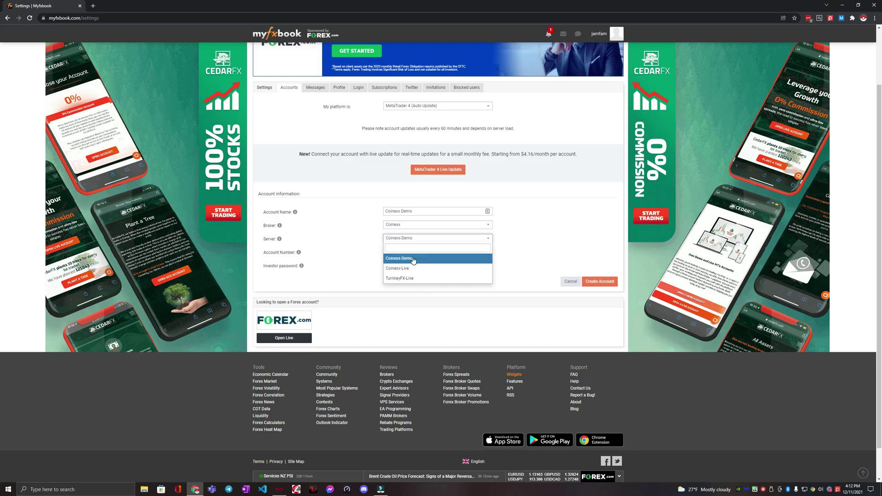
pyautogui.click(412, 257)
pyautogui.click(401, 251)
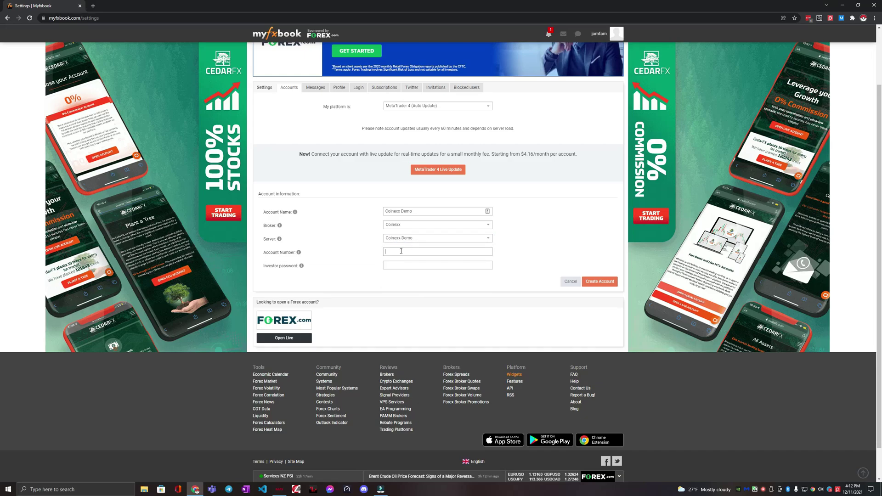
# Paste the investor password, enter the MT4 account number, and create the account.
pyautogui.click(401, 266)
pyautogui.hotkey('ctrl', 'v')
pyautogui.click(404, 252)
pyautogui.click(398, 252)
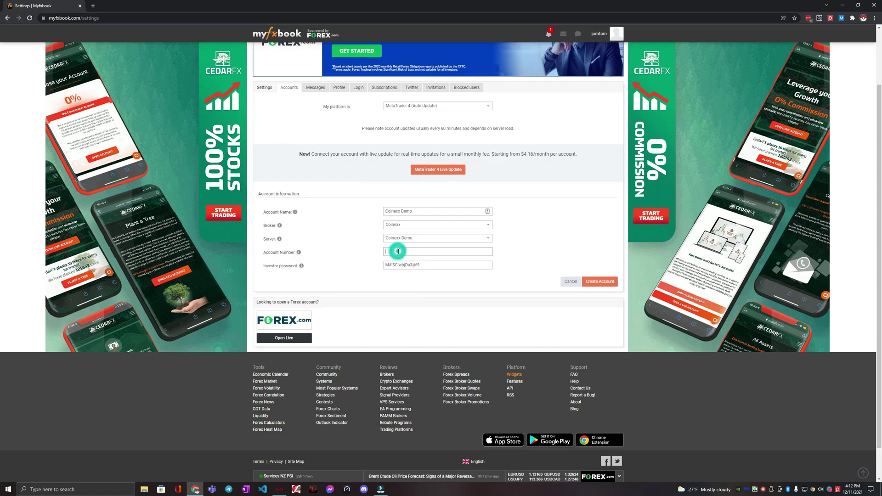
pyautogui.click(279, 490)
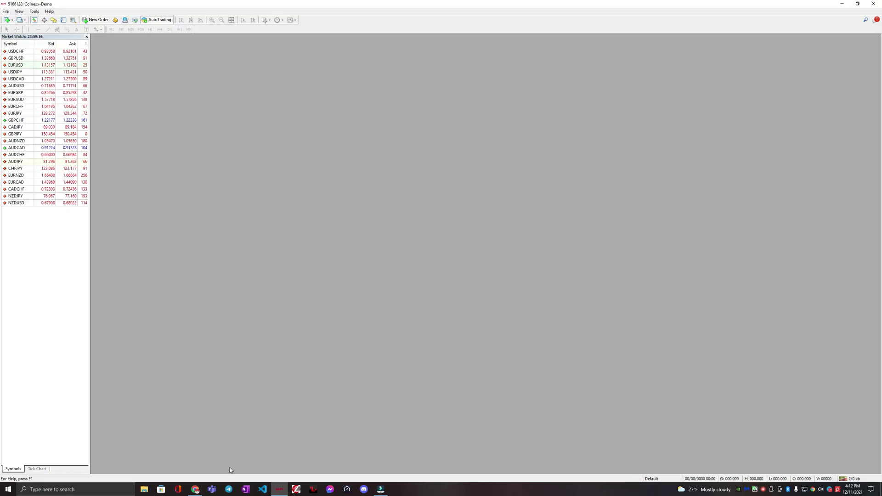
pyautogui.click(195, 489)
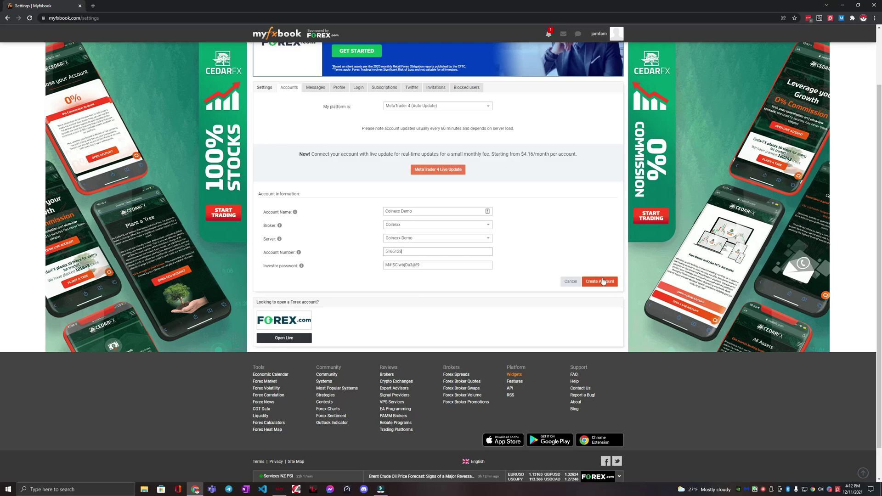
pyautogui.click(606, 281)
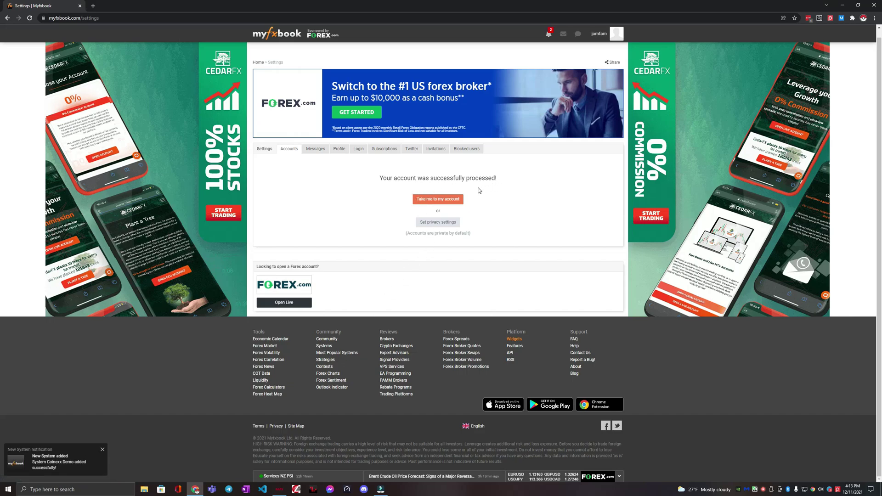
# Open the Coinexx Demo account page and review its verification status.
pyautogui.click(442, 201)
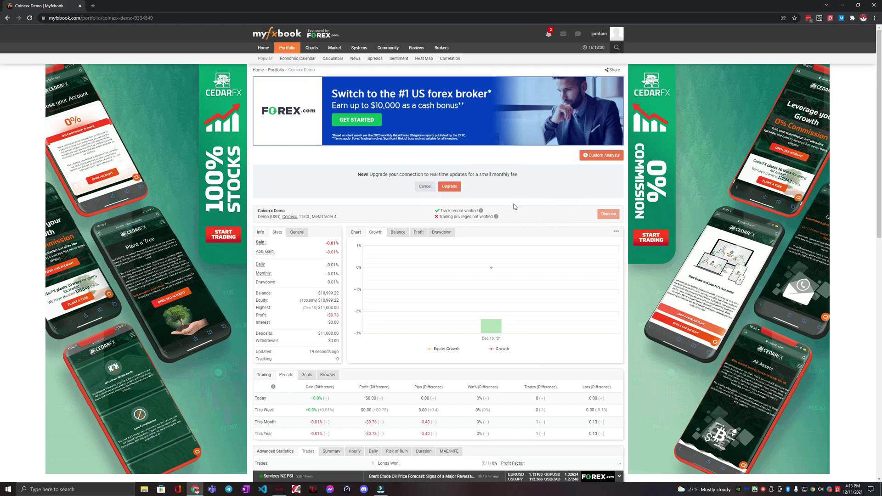
pyautogui.moveTo(439, 213)
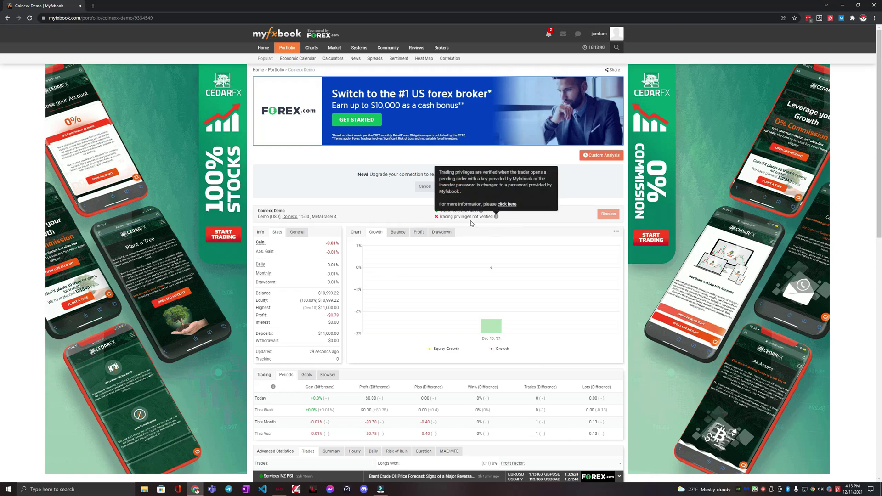
pyautogui.moveTo(294, 55)
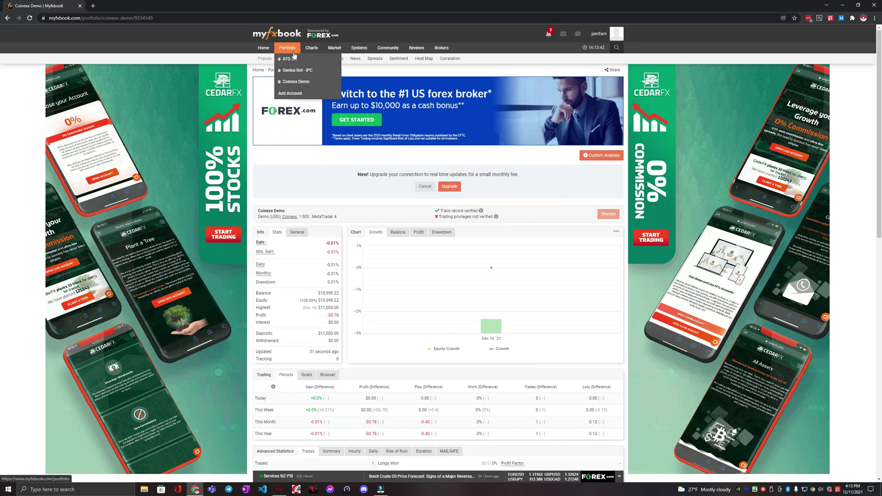
# Edit Coinexx Demo, expand Verification (optional), and select the authorization password to copy.
pyautogui.click(300, 94)
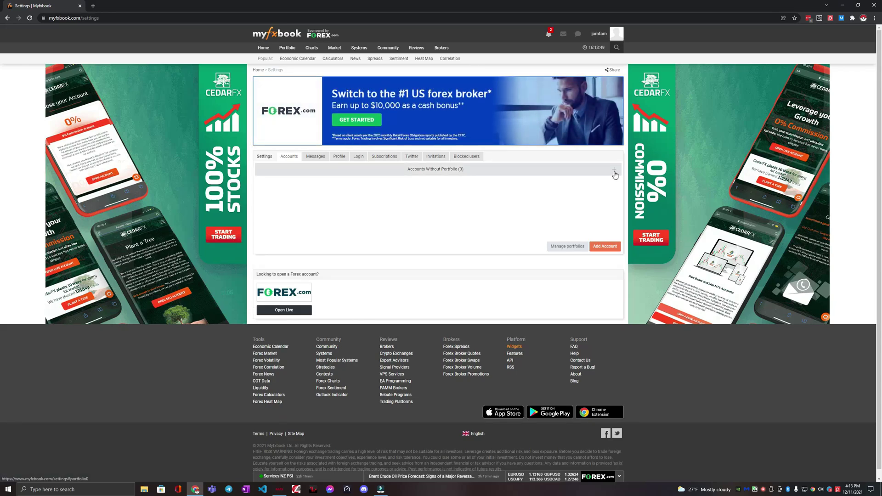
pyautogui.click(614, 175)
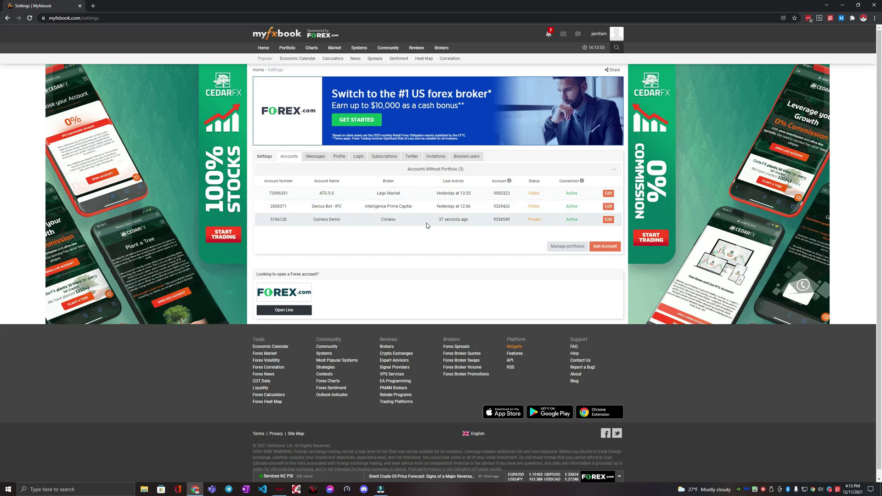
pyautogui.doubleClick(393, 220)
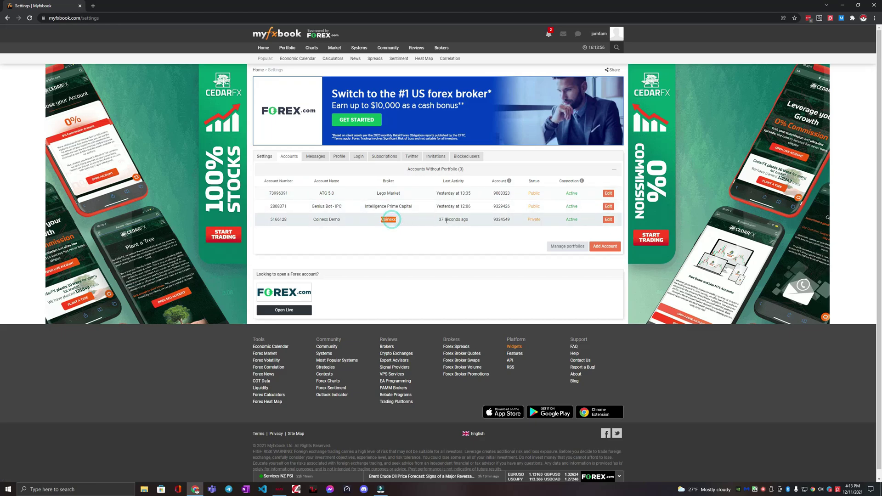
pyautogui.click(608, 219)
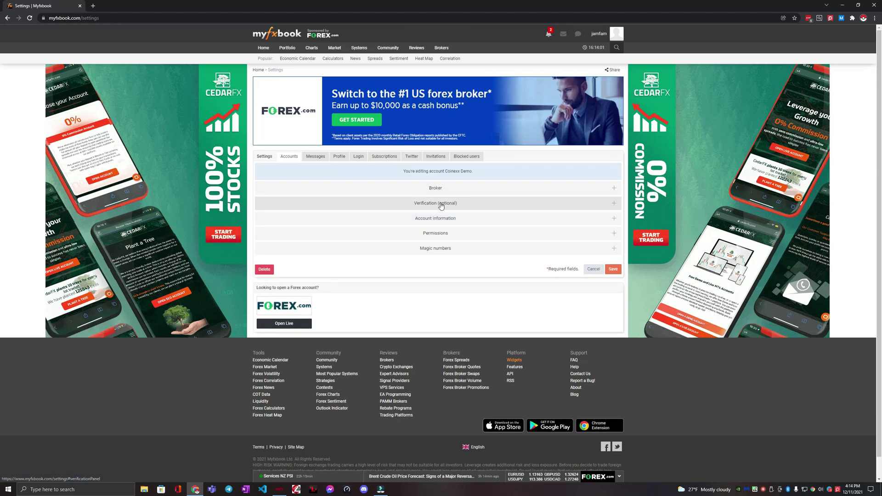
pyautogui.click(574, 203)
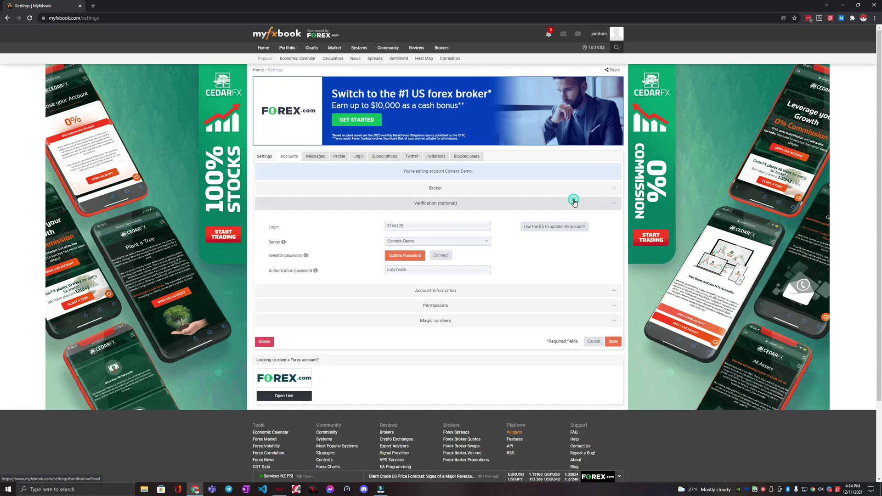
pyautogui.scroll(-1, 440, 202)
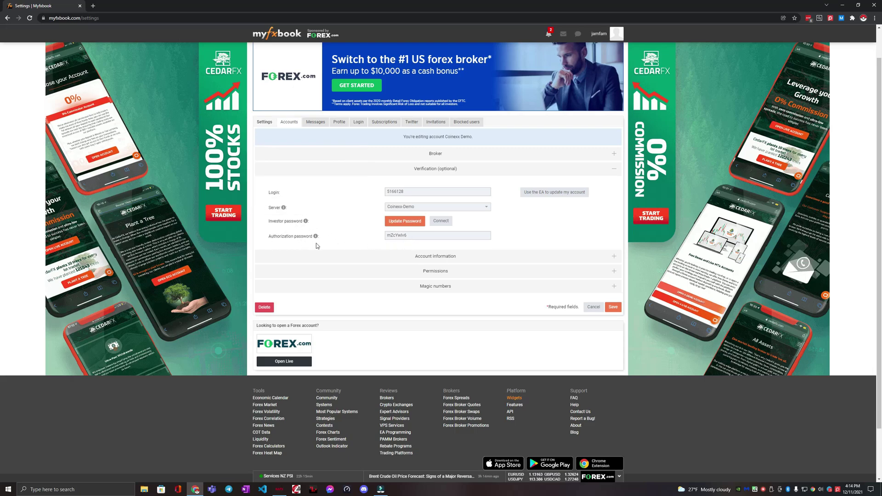
pyautogui.doubleClick(398, 236)
pyautogui.hotkey('ctrl', 'c')
# In MetaTrader 4, open Tools > Options on the Server tab and start a password change.
pyautogui.click(279, 489)
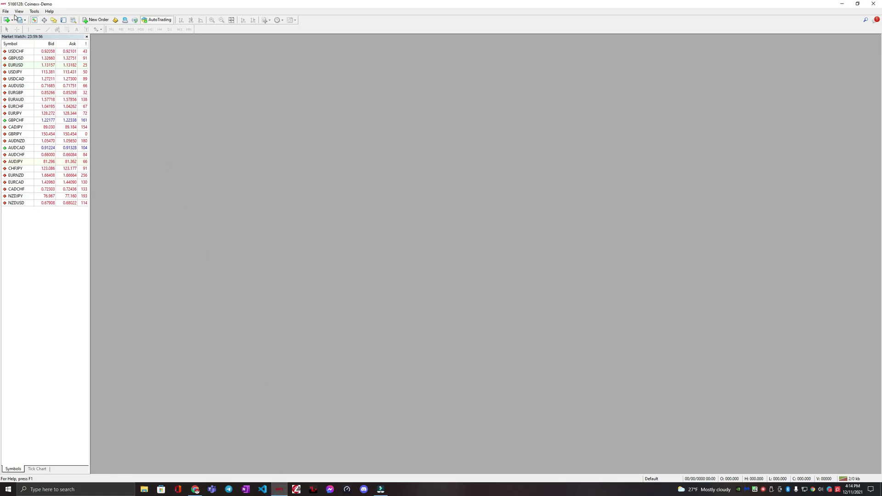
pyautogui.click(35, 12)
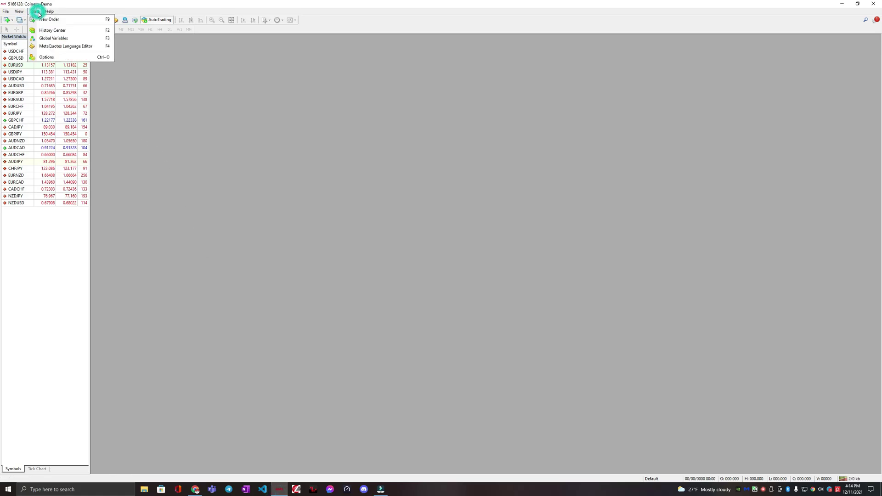
pyautogui.click(60, 57)
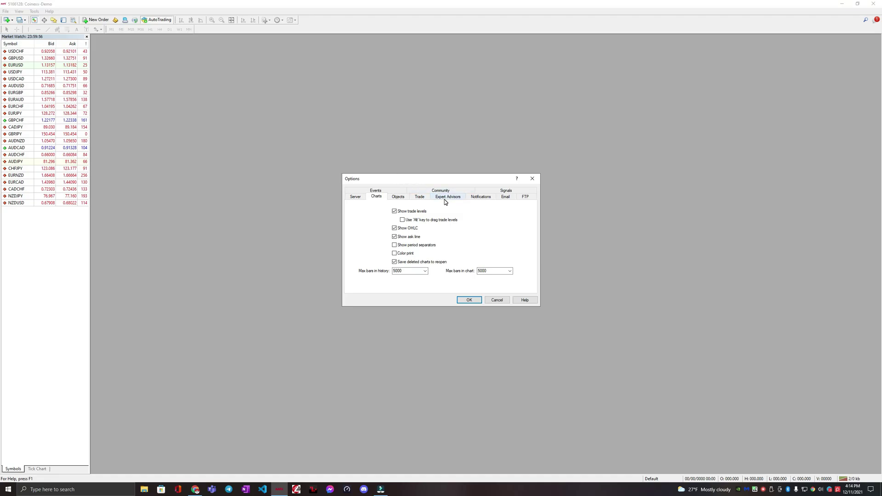
pyautogui.click(355, 198)
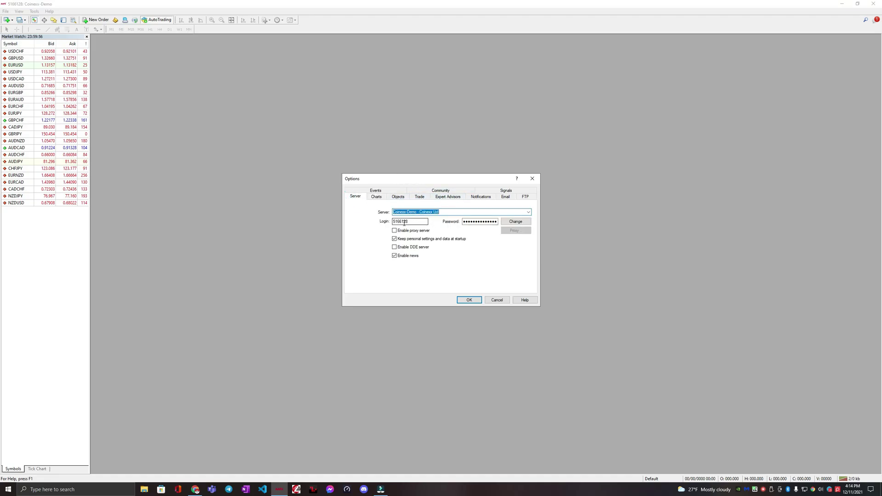
pyautogui.click(524, 223)
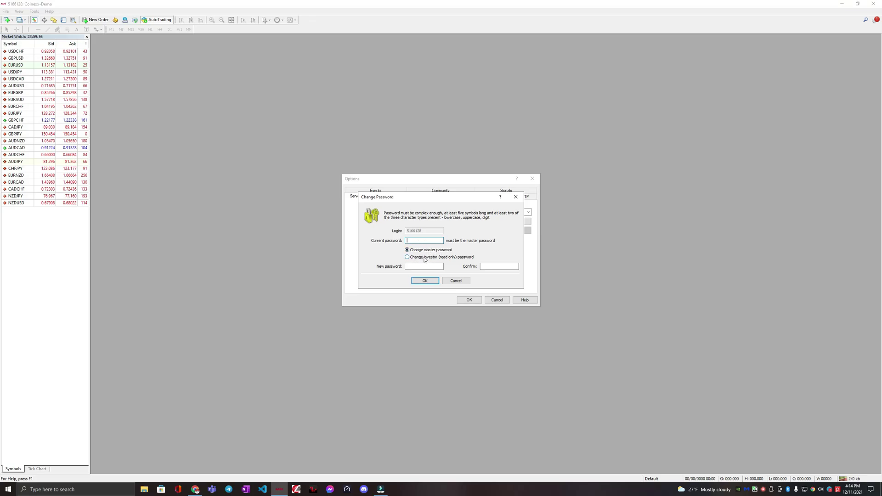
# Choose the investor password and paste the current, new and confirmation passwords.
pyautogui.click(425, 258)
pyautogui.click(416, 266)
pyautogui.click(419, 266)
pyautogui.hotkey('ctrl', 'v')
pyautogui.click(491, 267)
pyautogui.hotkey('ctrl', 'v')
pyautogui.click(407, 241)
pyautogui.hotkey('ctrl', 'v')
# Check the Coinexx Account Details email in Gmail, then return to Myfxbook's verification settings.
pyautogui.click(426, 266)
pyautogui.click(196, 488)
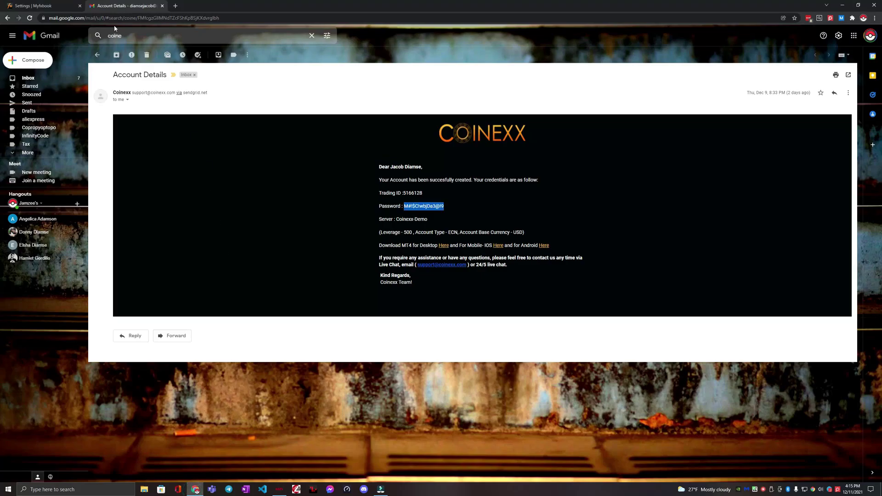
pyautogui.click(42, 8)
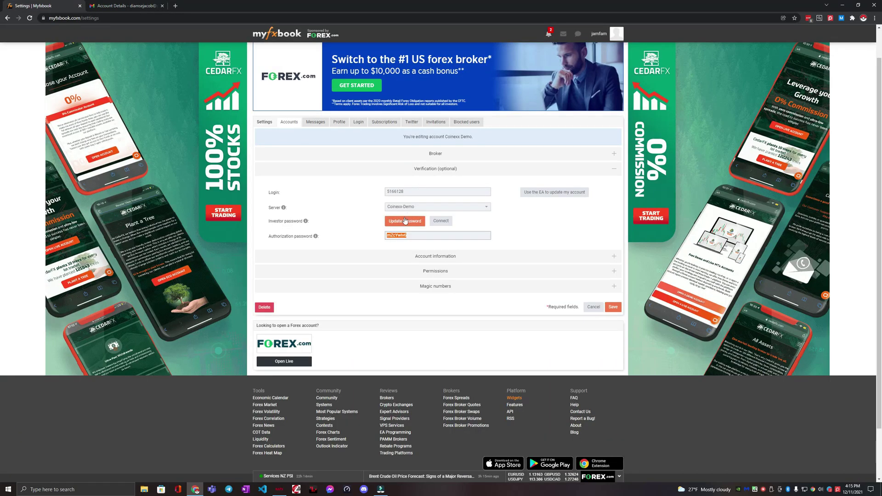
pyautogui.moveTo(400, 235)
pyautogui.mouseDown()
pyautogui.moveTo(414, 208)
pyautogui.moveTo(401, 236)
pyautogui.moveTo(416, 235)
pyautogui.mouseUp()
# Submit the MT4 investor password change and close the Options dialog with OK.
pyautogui.click(279, 489)
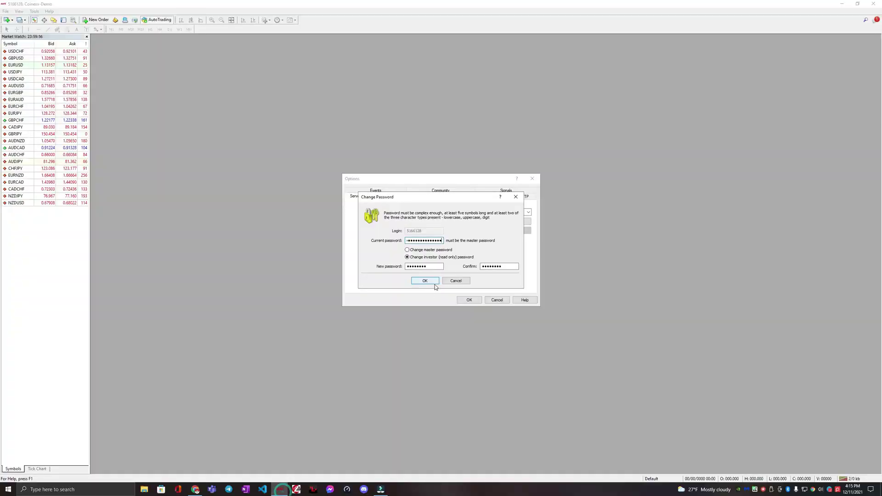
pyautogui.click(432, 281)
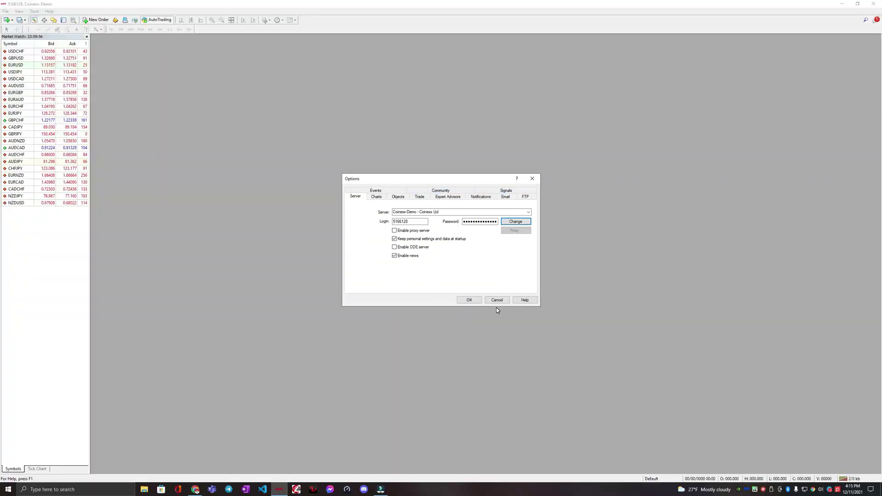
pyautogui.click(469, 300)
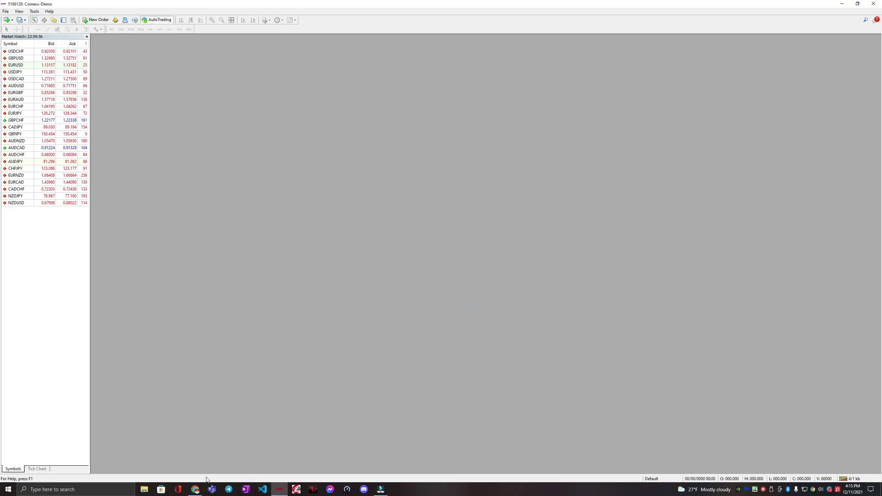
# Update Coinexx Demo's investor password in Myfxbook and connect the account.
pyautogui.click(196, 490)
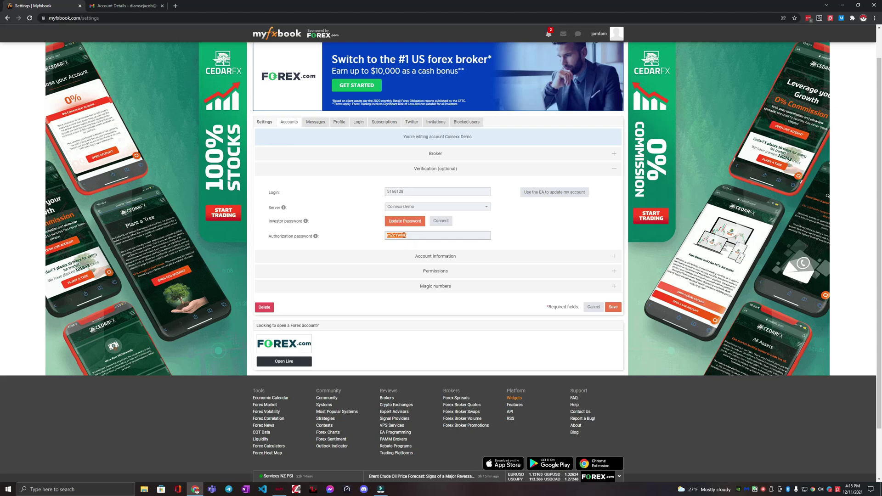
pyautogui.click(404, 222)
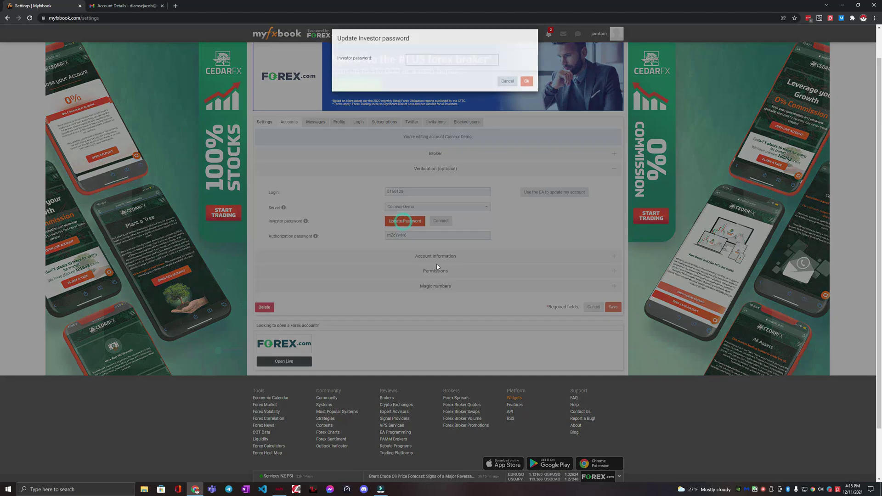
pyautogui.hotkey('ctrl', 'v')
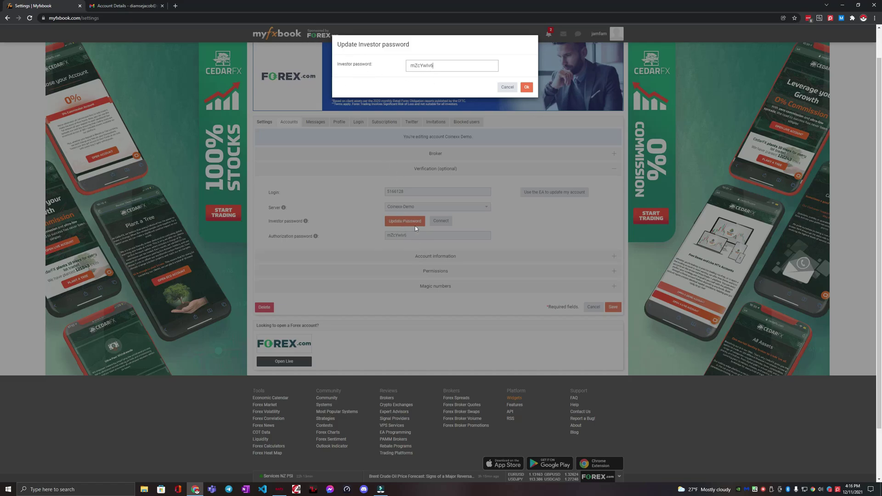
pyautogui.click(528, 88)
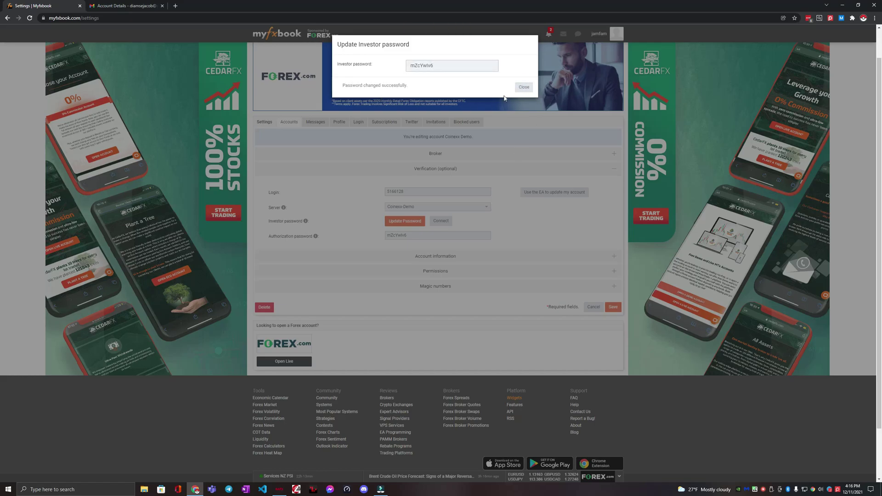
pyautogui.click(523, 87)
pyautogui.click(441, 220)
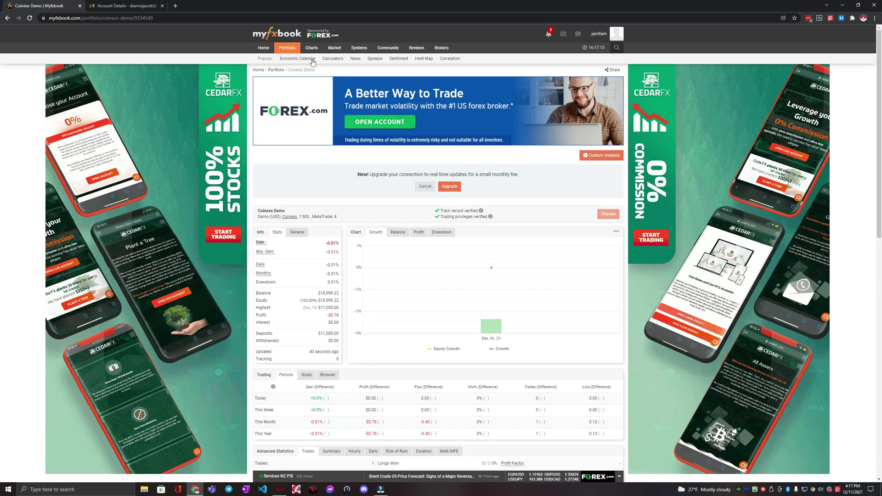
# Return to the Accounts settings and expand Accounts Without Portfolio.
pyautogui.moveTo(290, 50)
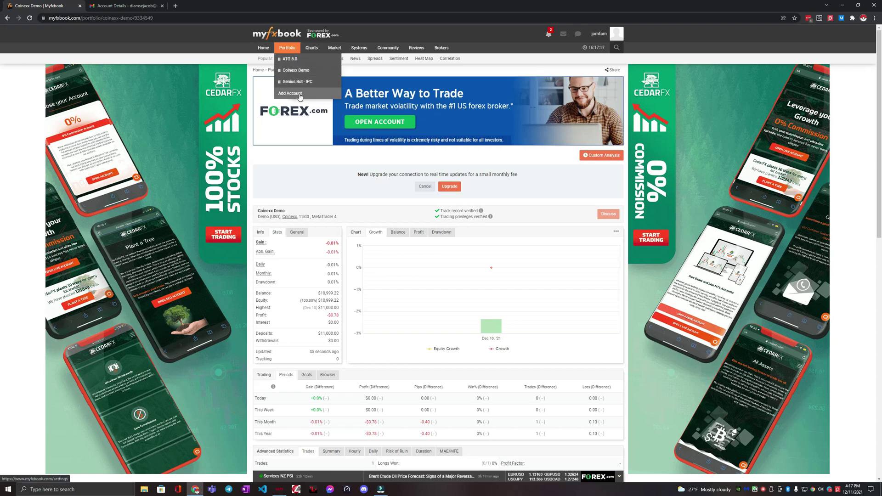
pyautogui.scroll(-4, 456, 222)
pyautogui.scroll(4, 457, 222)
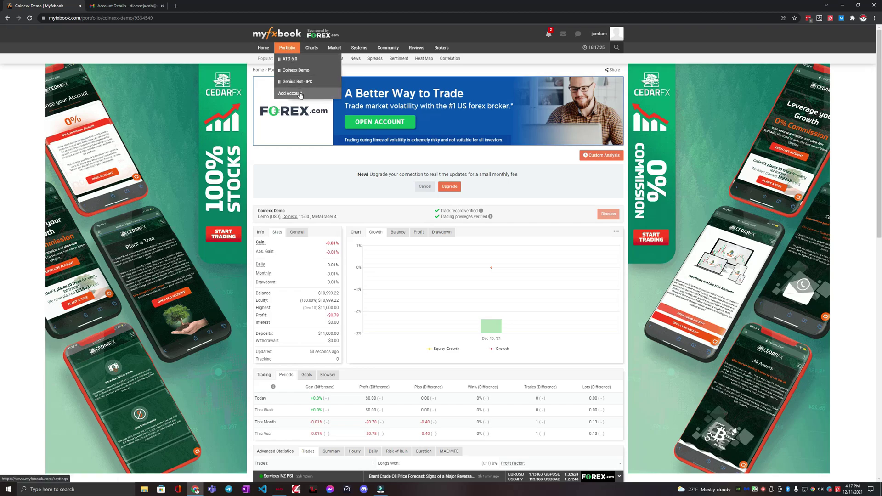
pyautogui.click(299, 94)
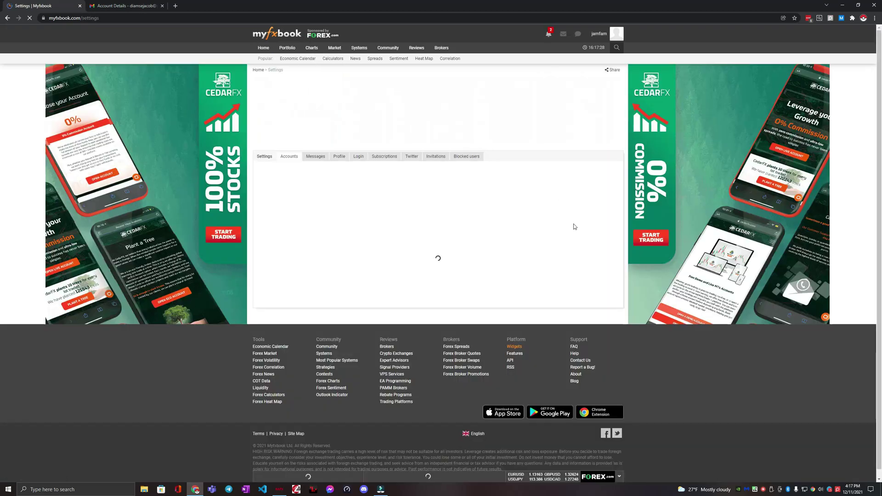
pyautogui.click(611, 171)
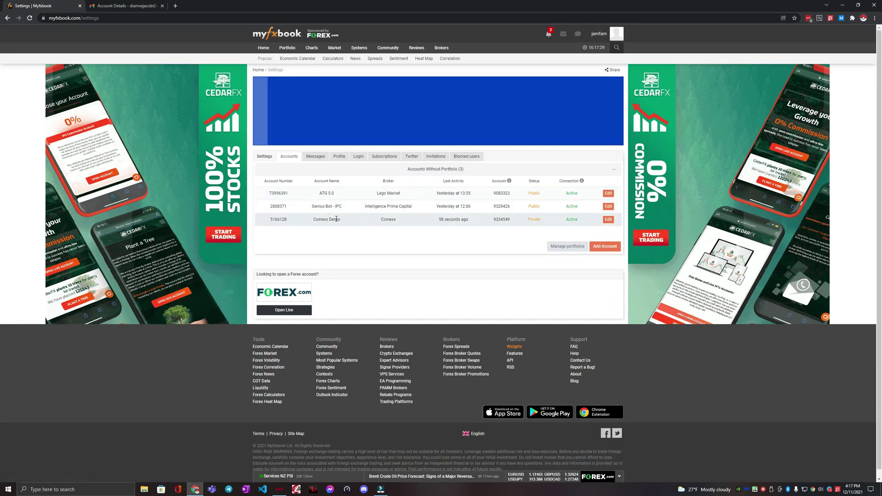
pyautogui.click(608, 220)
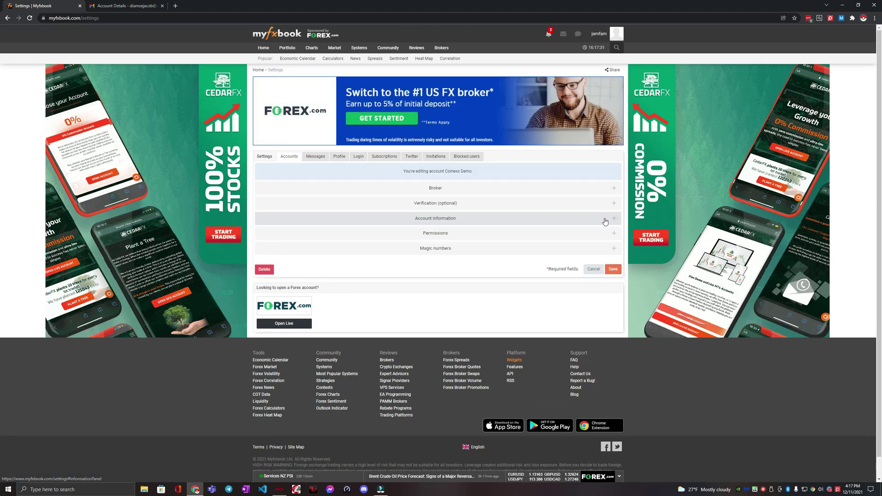
pyautogui.click(615, 234)
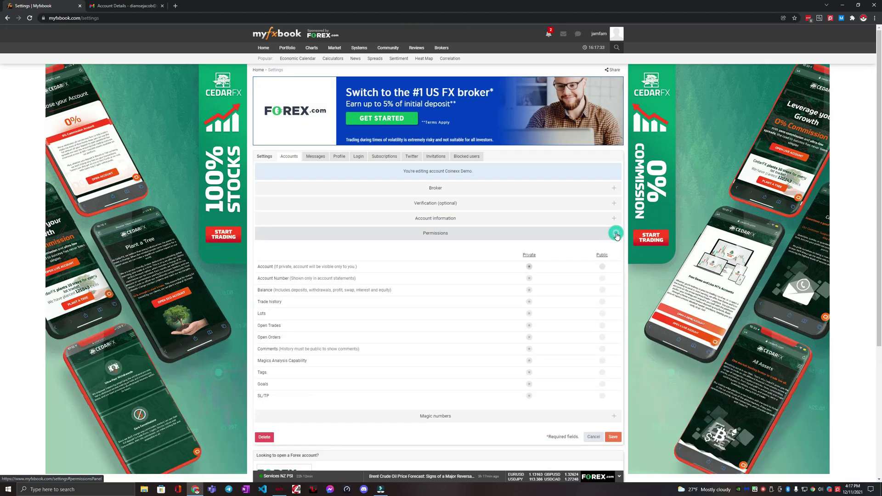
pyautogui.click(601, 266)
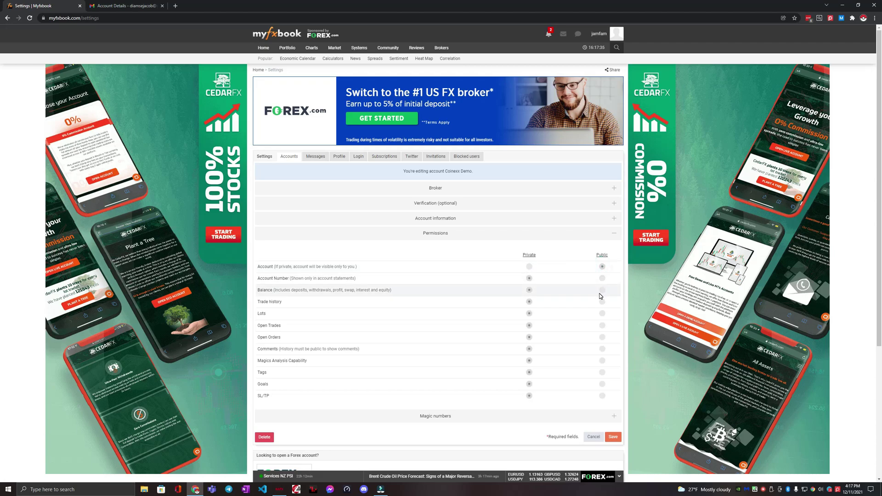
pyautogui.click(602, 290)
pyautogui.click(602, 301)
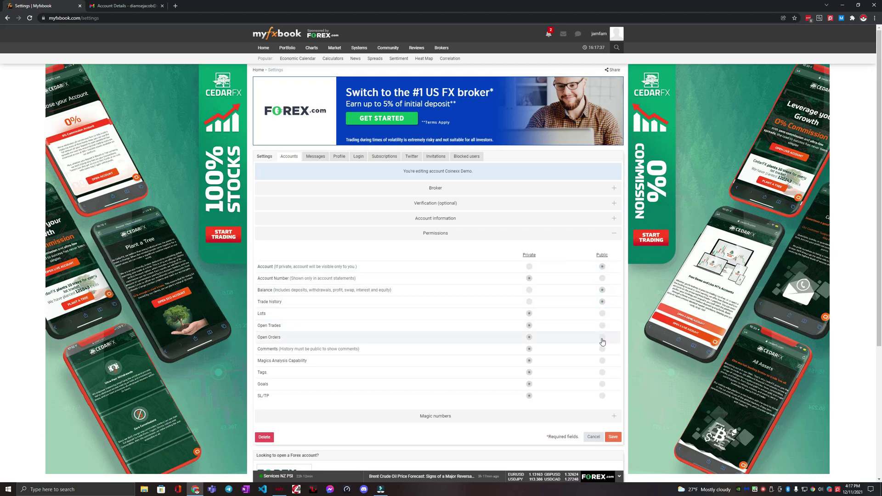
pyautogui.click(602, 325)
pyautogui.scroll(-1, 606, 342)
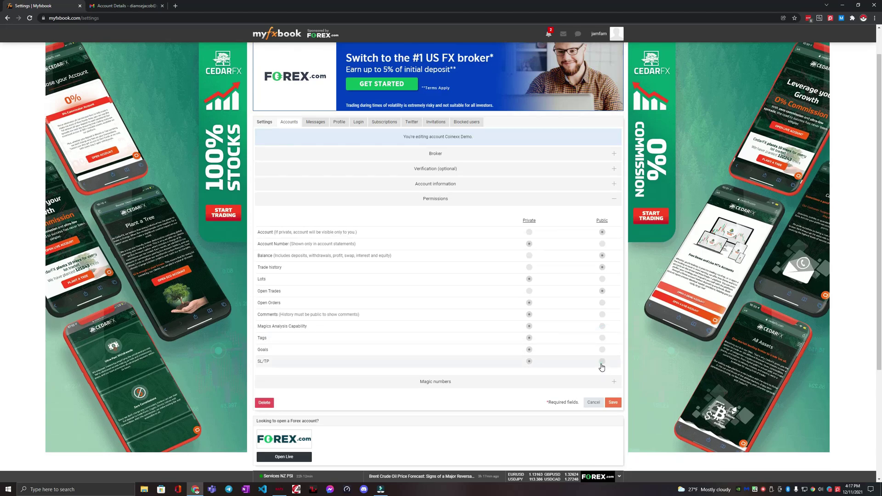
pyautogui.click(601, 362)
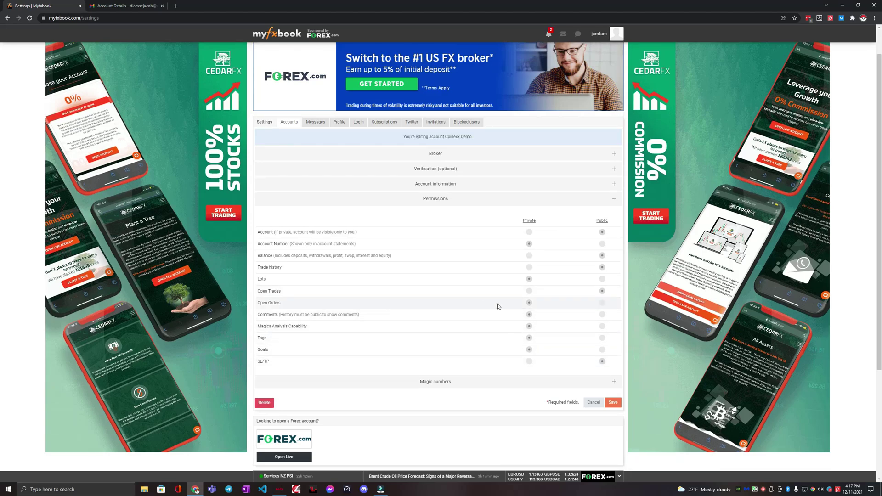
pyautogui.click(602, 303)
pyautogui.click(602, 278)
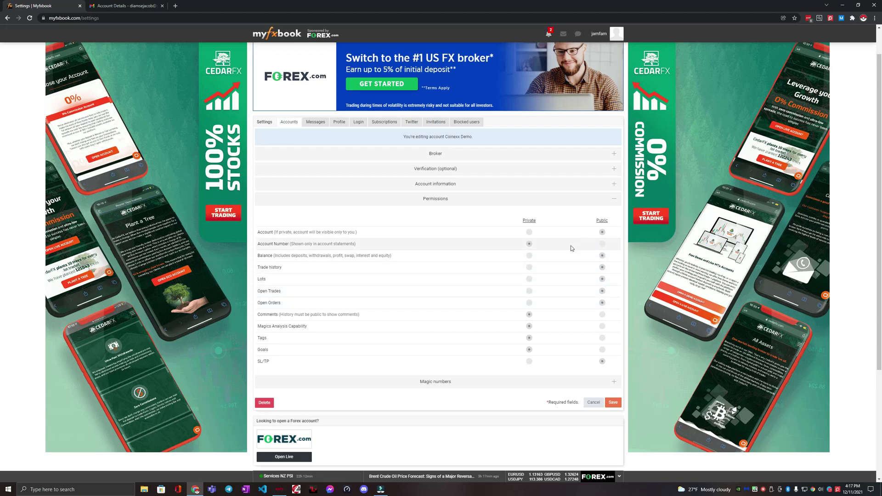
pyautogui.click(613, 403)
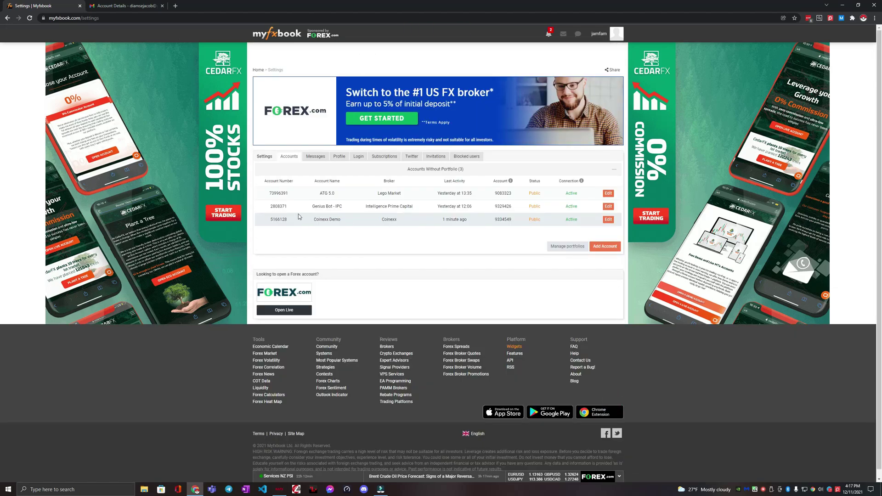
# Go from the Myfxbook dashboard to the Coinexx Demo portfolio page.
pyautogui.click(274, 37)
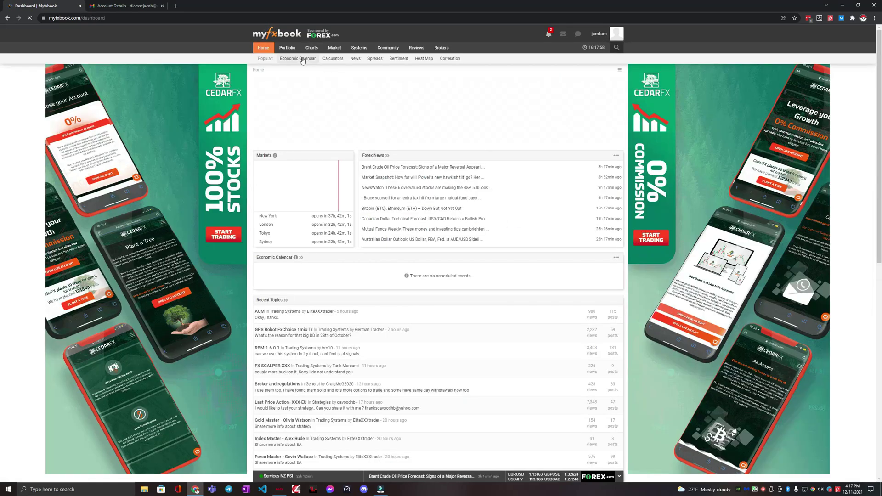
pyautogui.moveTo(287, 48)
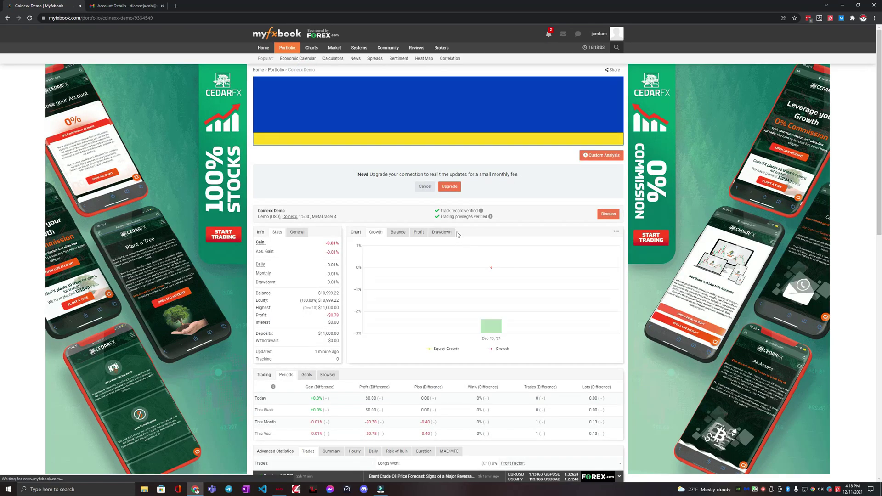
pyautogui.scroll(-1, 456, 232)
pyautogui.scroll(1, 456, 235)
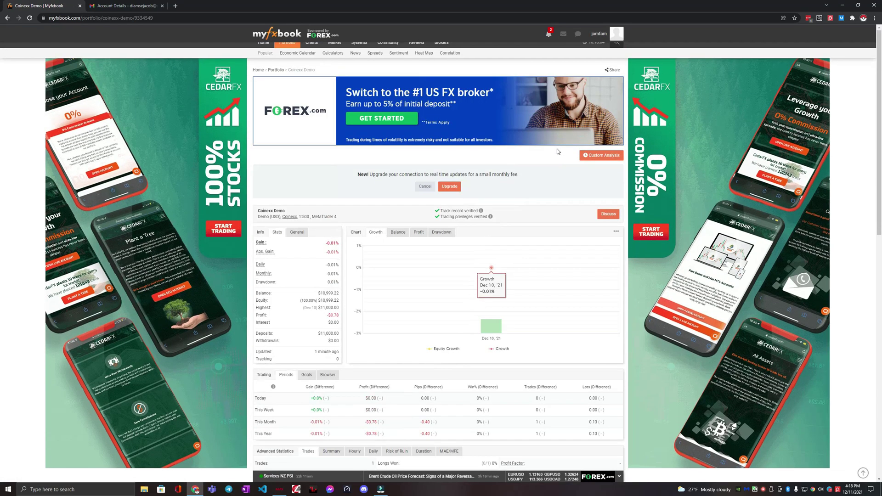
pyautogui.scroll(-13, 513, 188)
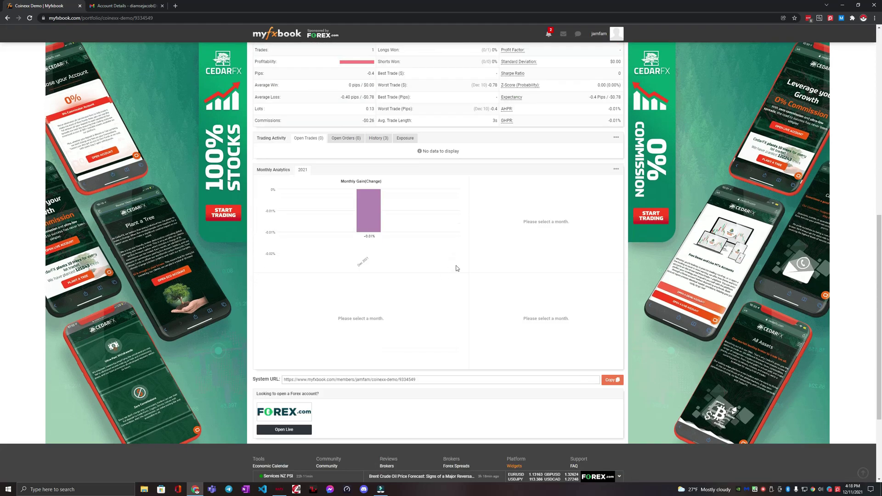
pyautogui.scroll(12, 603, 136)
pyautogui.scroll(1, 603, 136)
# Show the Coinexx Demo share link and select the full system URL.
pyautogui.click(612, 70)
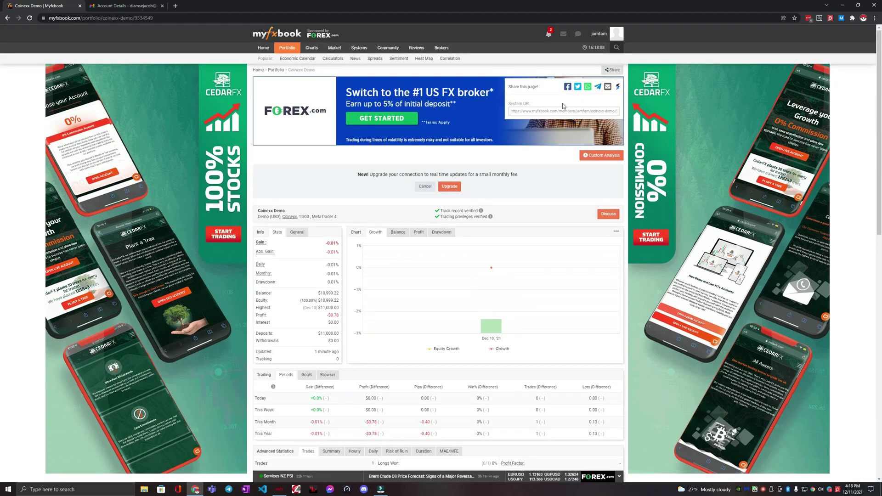
pyautogui.scroll(-15, 436, 233)
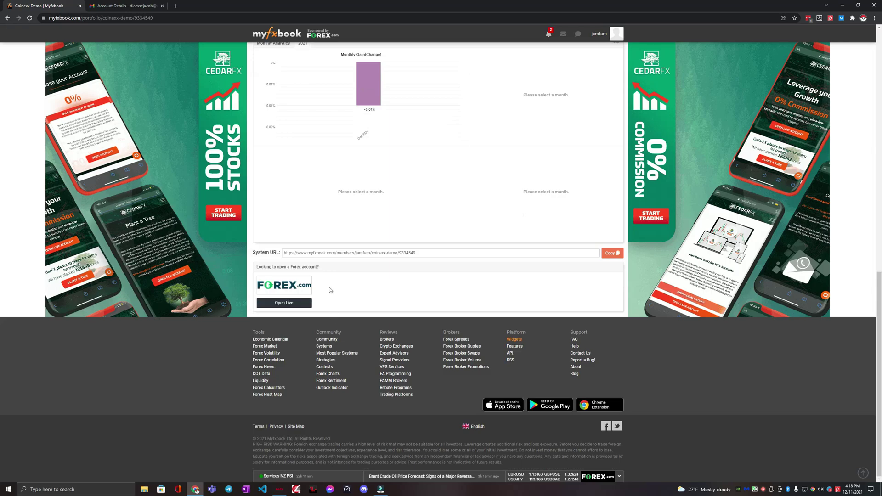
pyautogui.click(391, 253)
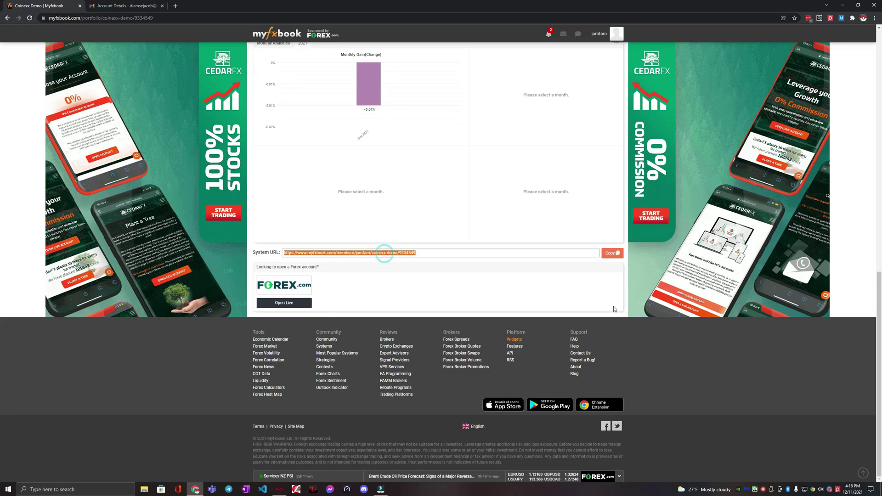
pyautogui.scroll(5, 474, 300)
pyautogui.scroll(7, 473, 300)
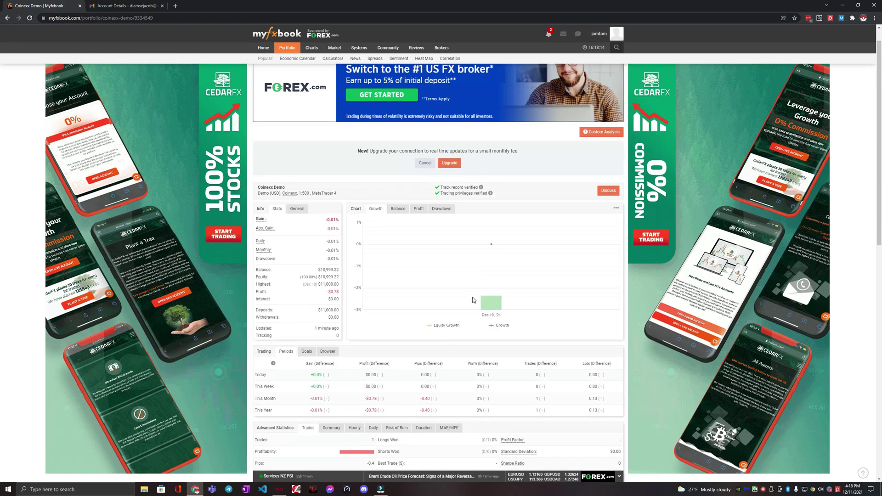
pyautogui.moveTo(438, 308)
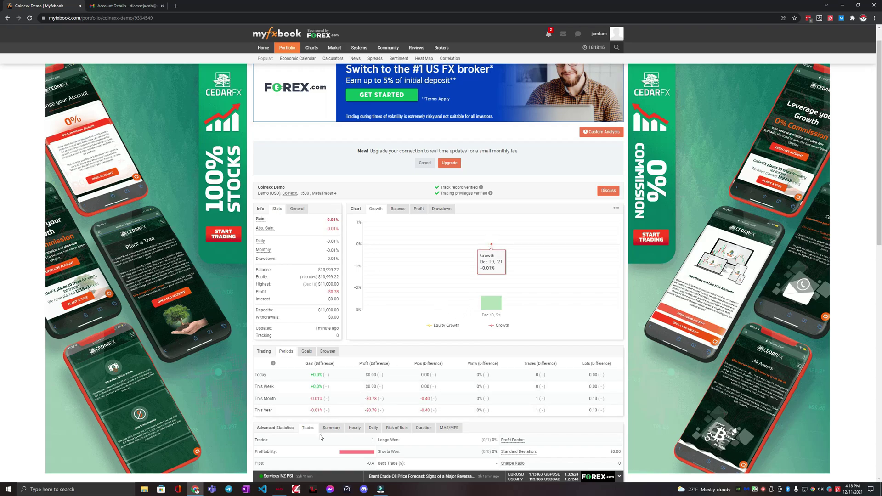
pyautogui.moveTo(382, 272)
pyautogui.hotkey('alt', 'Tab')
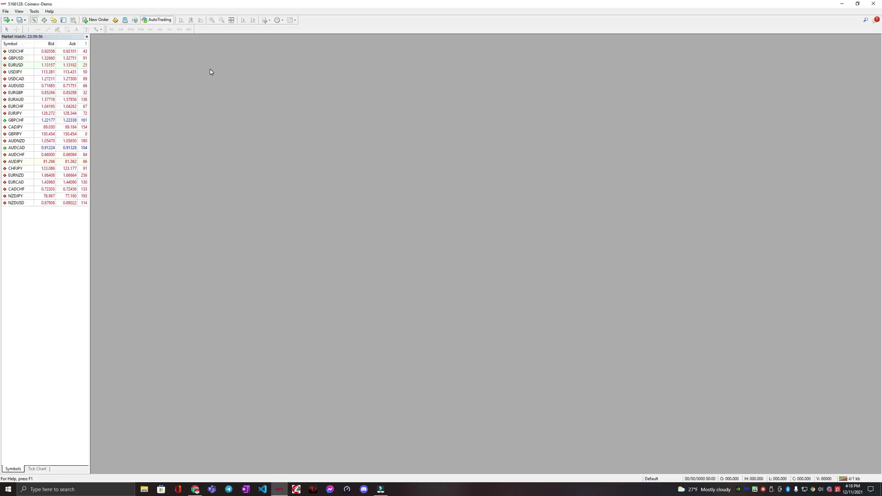
pyautogui.click(195, 489)
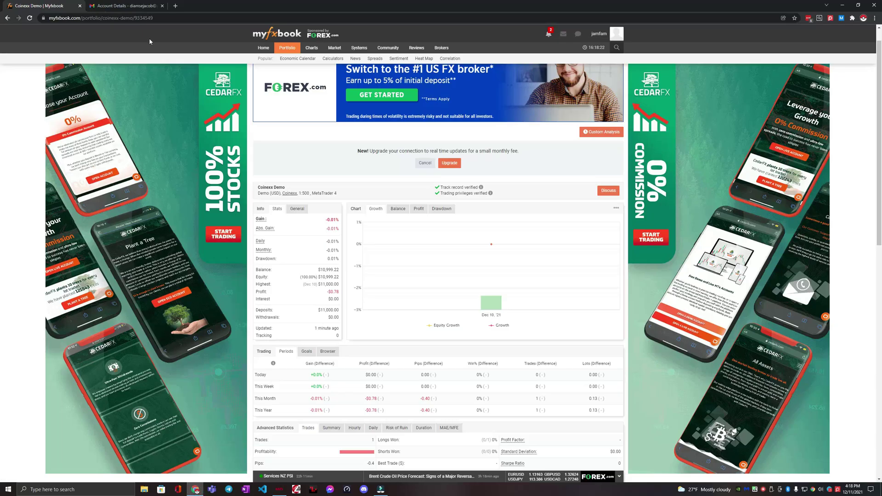
pyautogui.moveTo(547, 255)
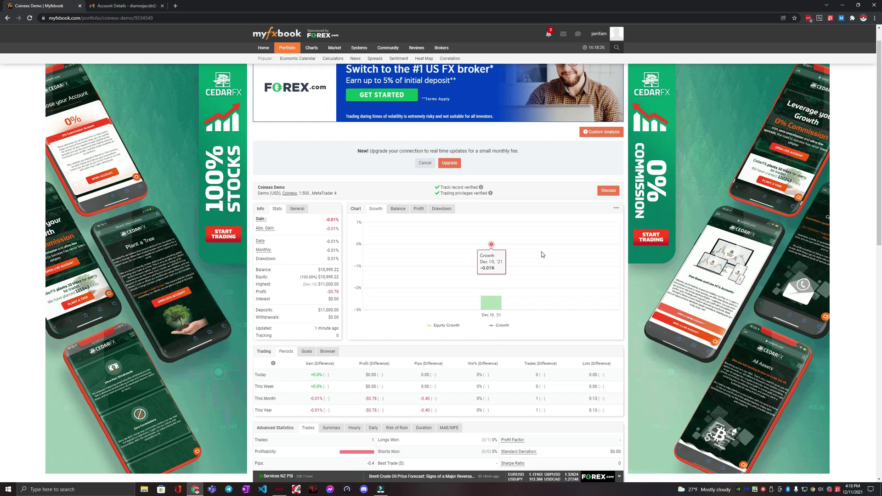